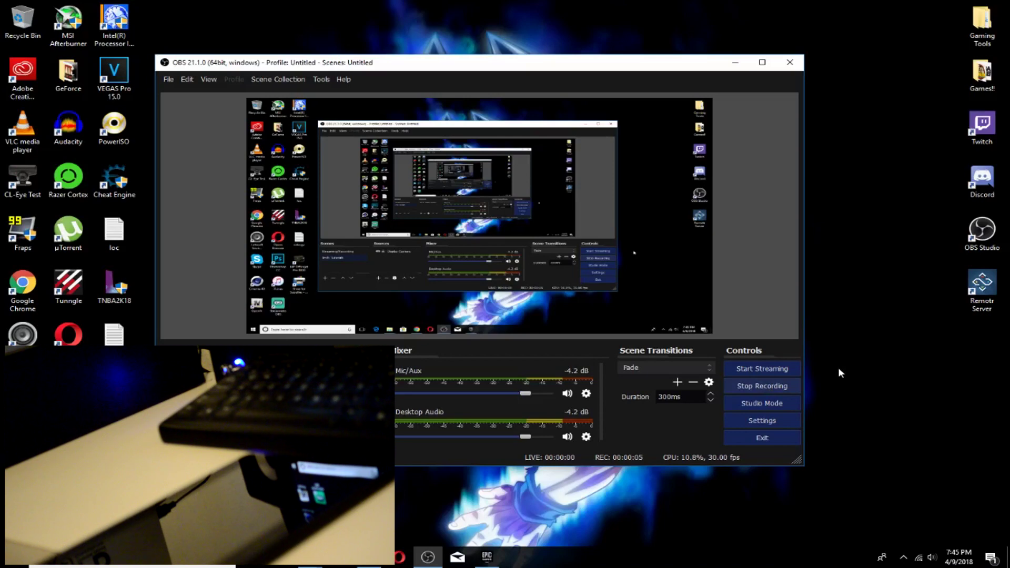
Minimize OBS and move the Fire HD 7 (4th Generation) Fix! folder toward the desktop centre
left_click(733, 65)
left_click_drag(469, 136, 471, 139)
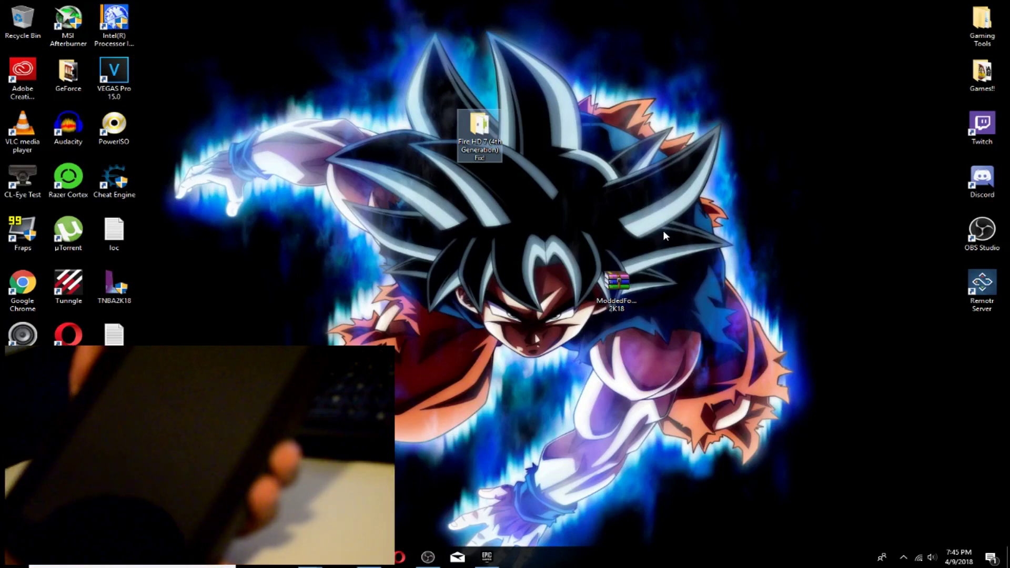
Open the Fire HD 7 fix folder, run adb-setup-1.3, and close its installer console
double_click(483, 156)
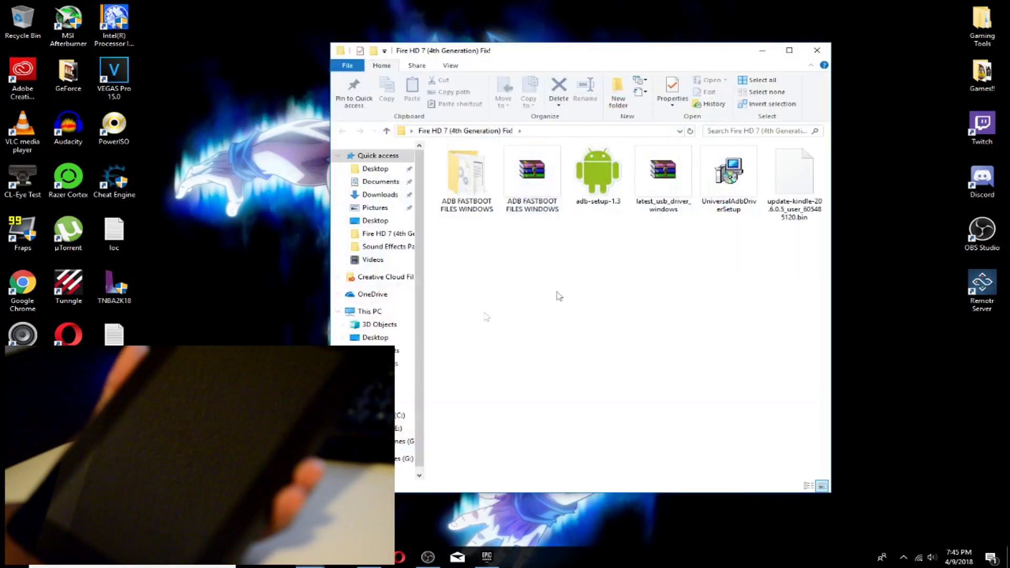
left_click_drag(594, 51, 598, 101)
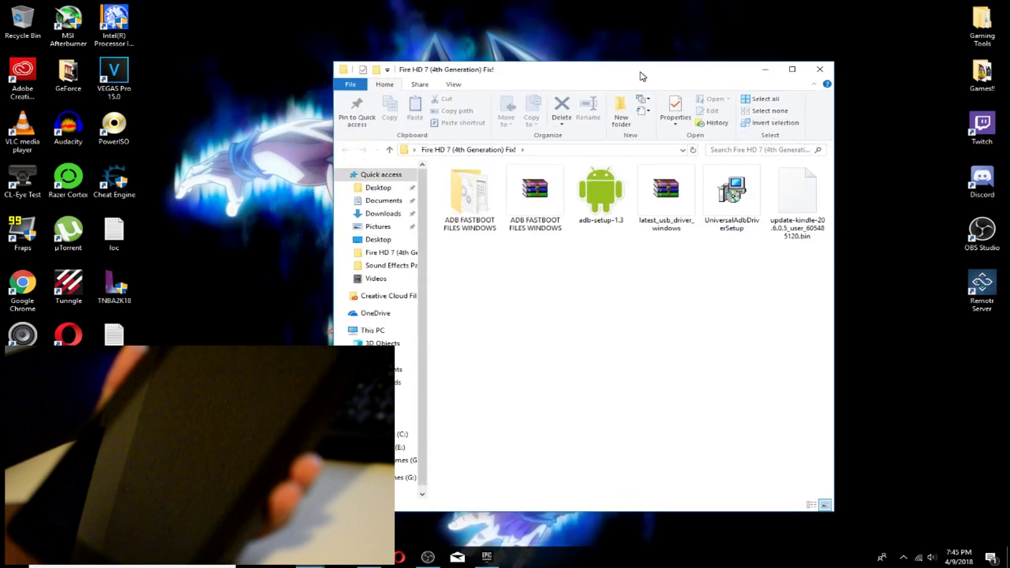
mouse_move(598, 101)
left_mouse_down()
mouse_move(620, 59)
mouse_move(604, 58)
left_mouse_up()
left_click(564, 171)
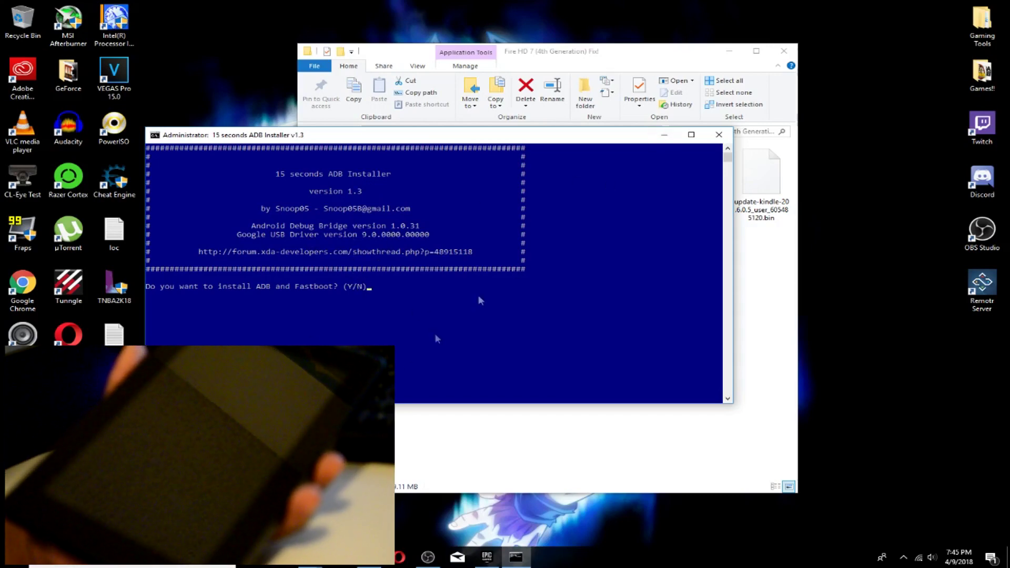
left_click(718, 135)
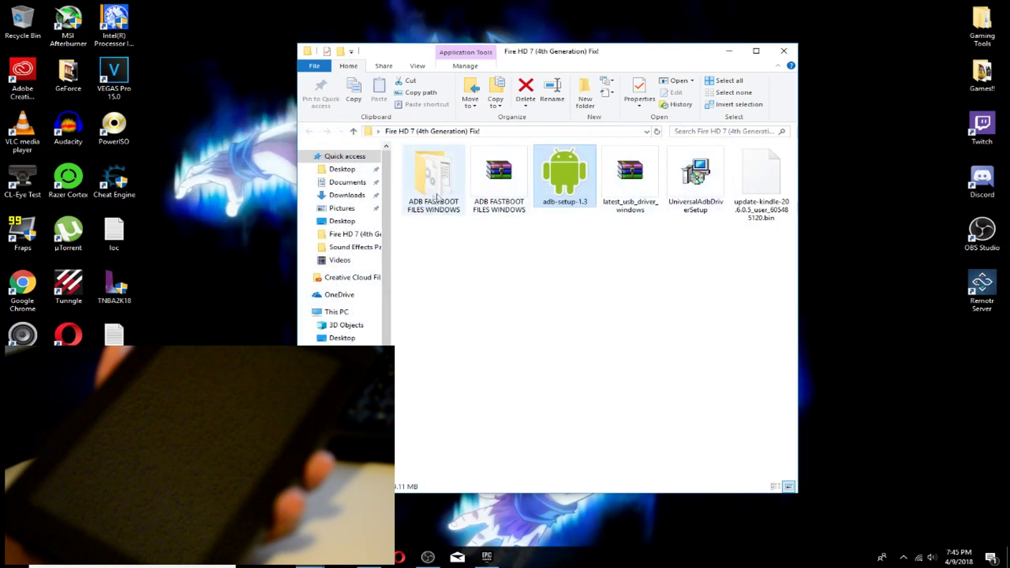
mouse_move(759, 211)
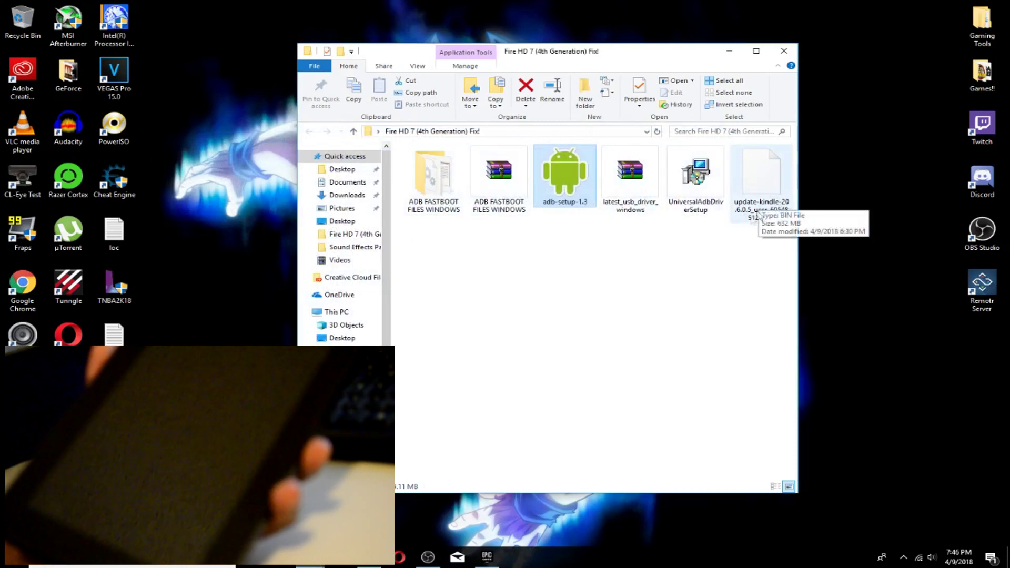
Open a Command Prompt in the ADB FASTBOOT FILES WINDOWS folder
left_click(761, 193)
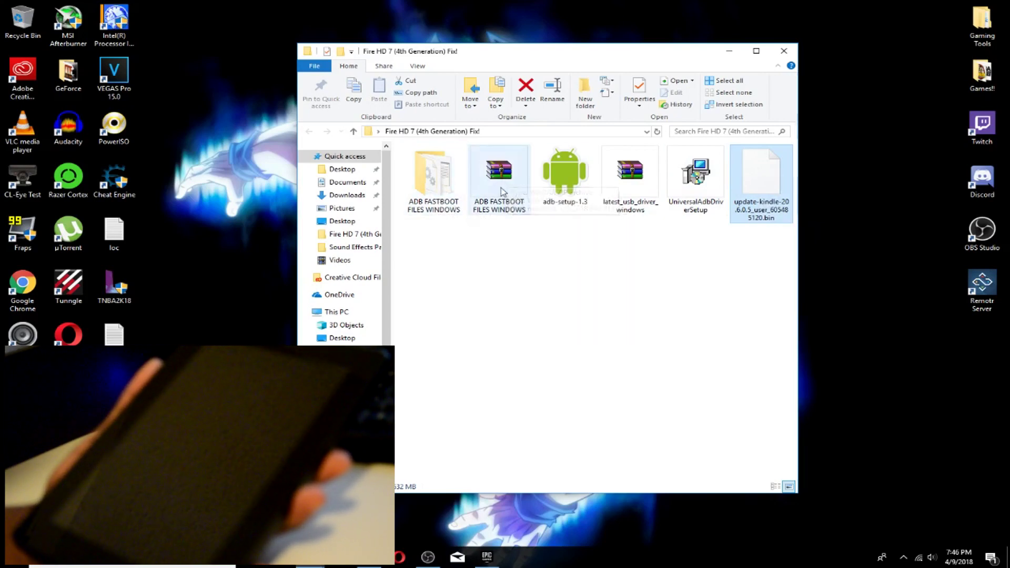
double_click(435, 195)
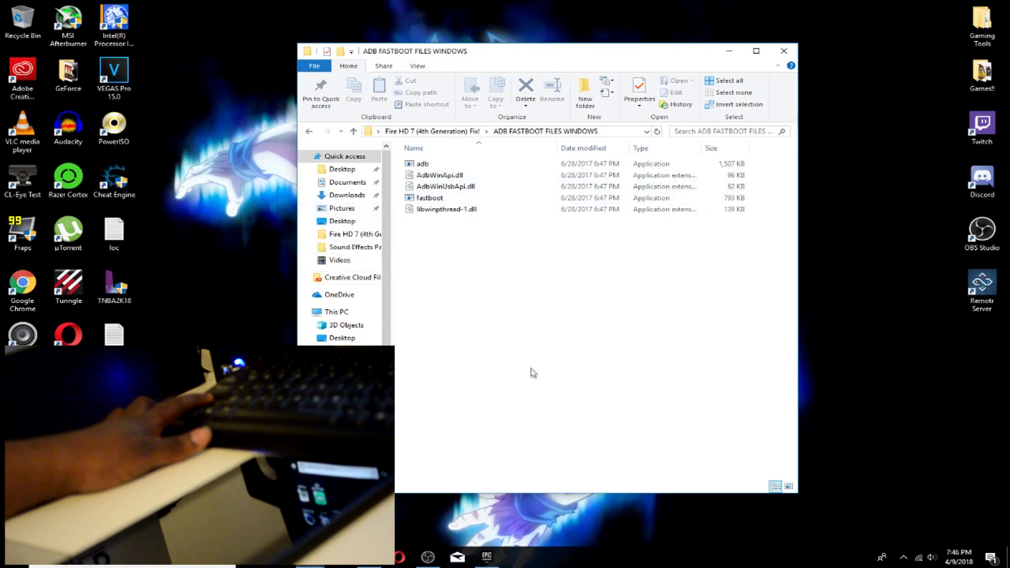
right_click(527, 353)
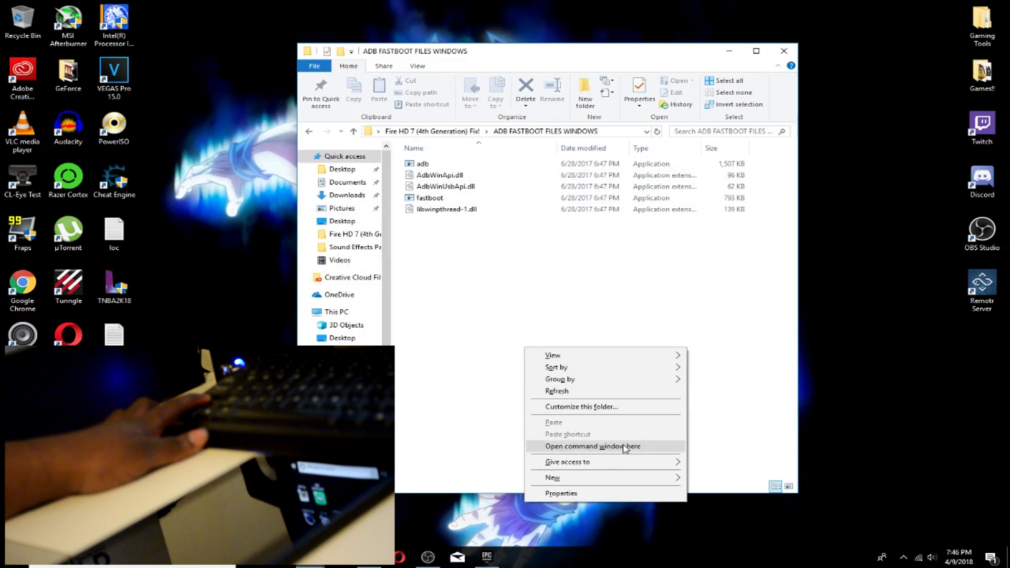
left_click(625, 446)
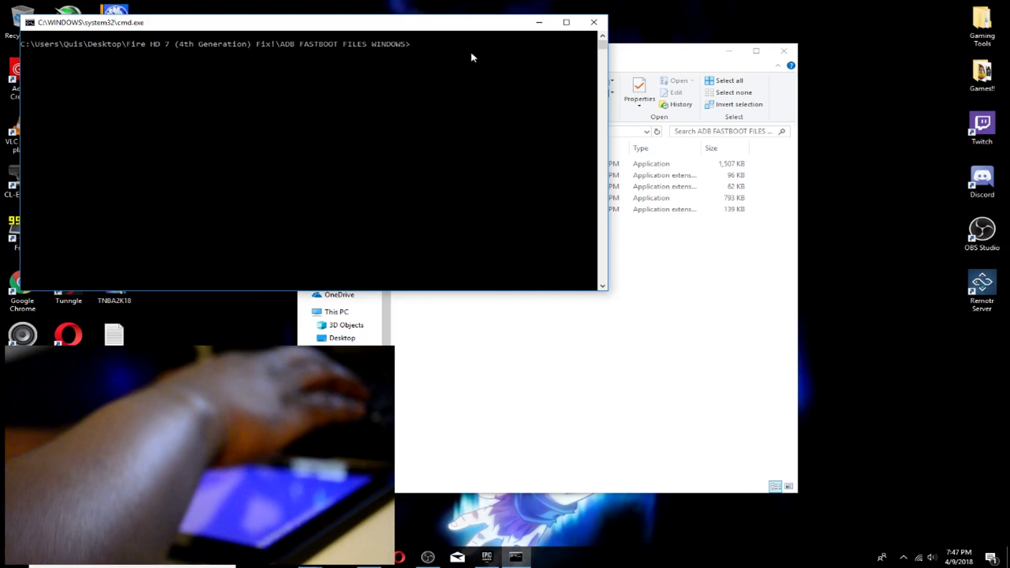
type("adb ")
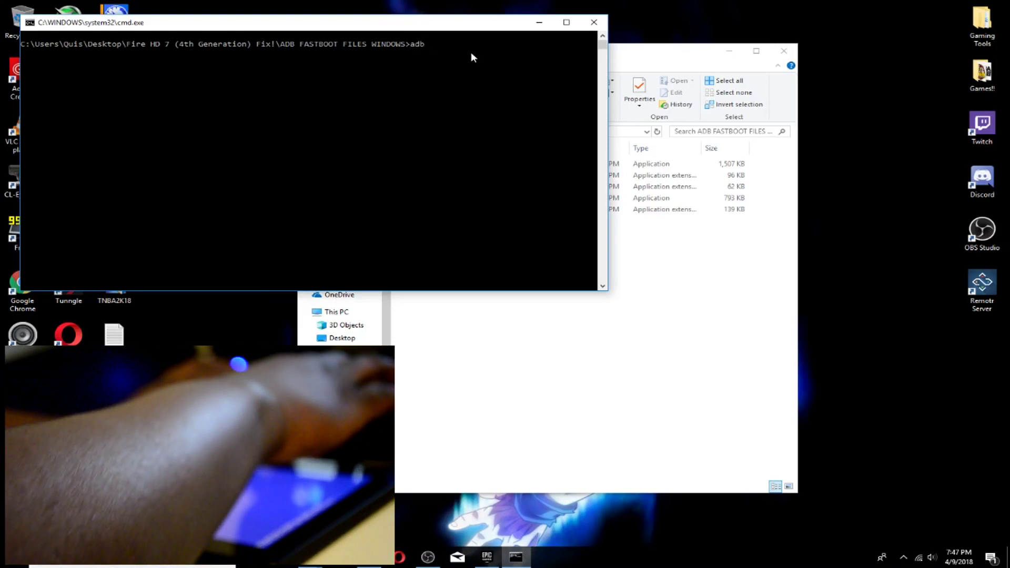
type("s")
type("idel")
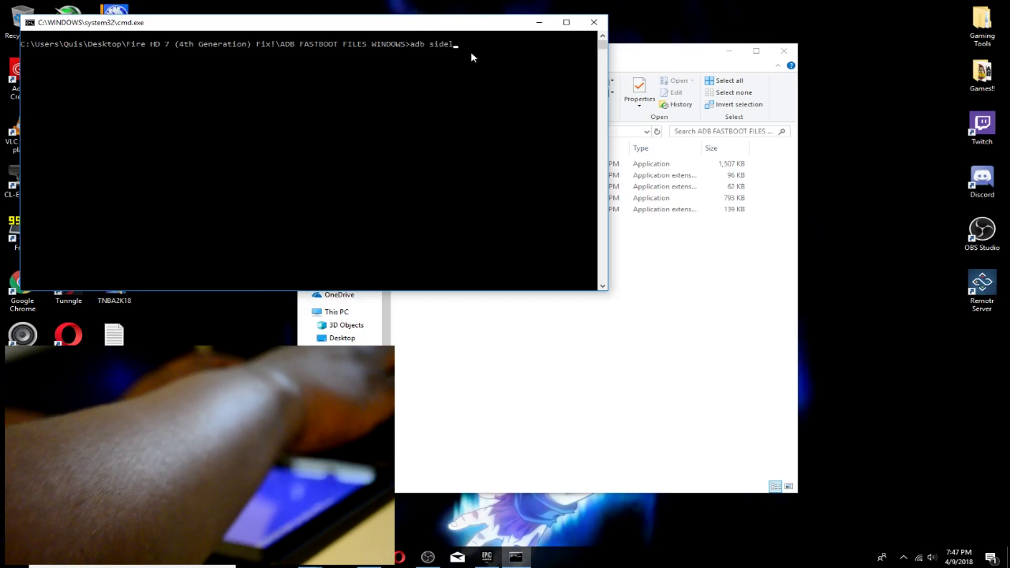
type("oad")
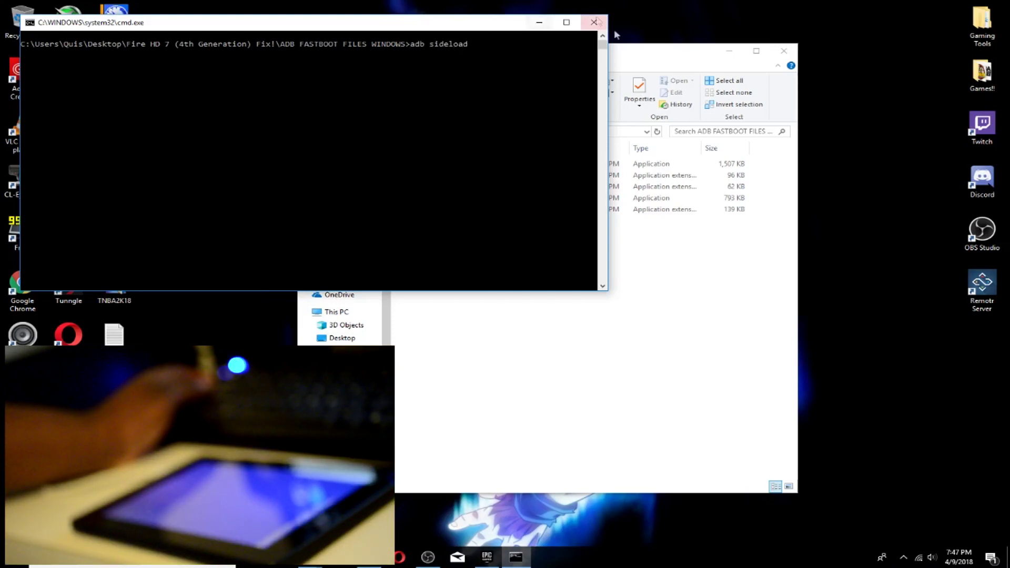
Run 'adb sideload' with the dragged-in update-kindle .bin firmware file path
left_click(631, 53)
left_click(310, 131)
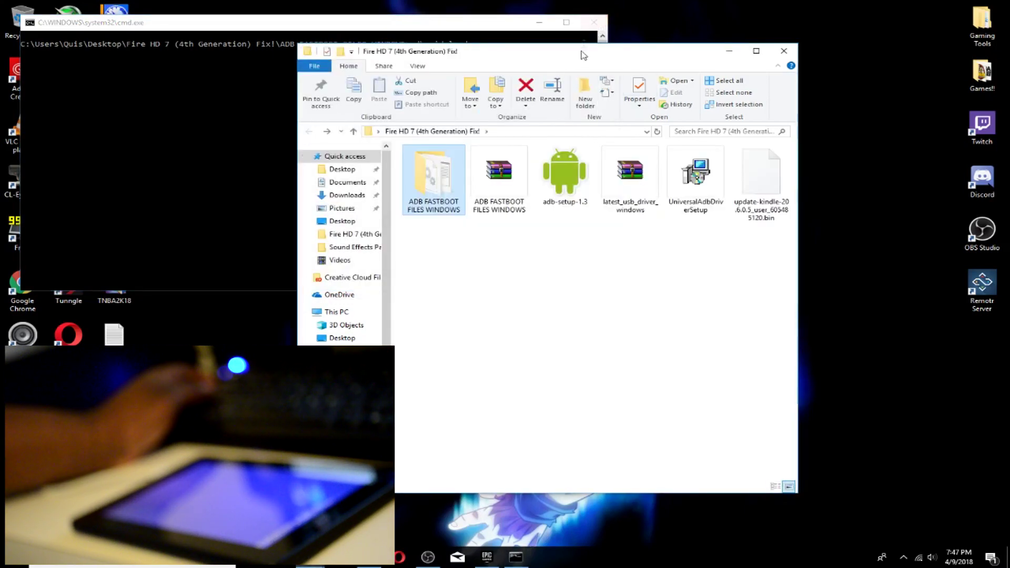
left_click_drag(588, 52, 626, 133)
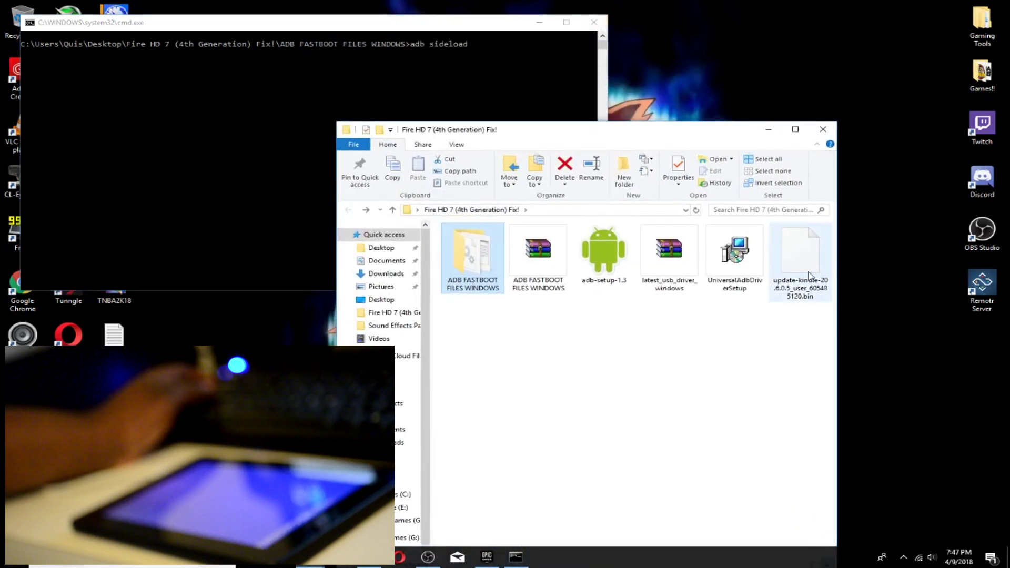
left_click_drag(808, 276, 502, 60)
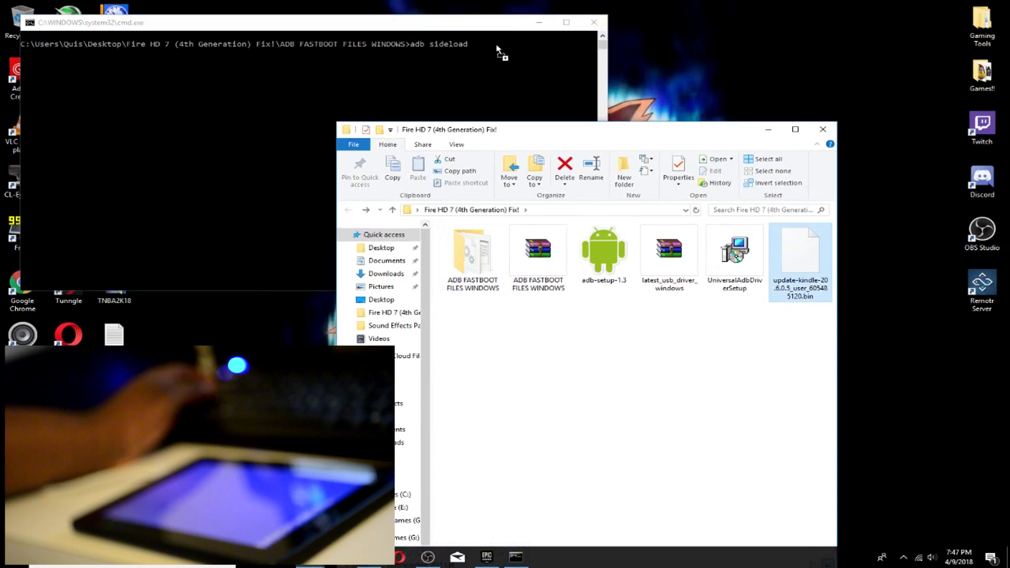
left_click(770, 131)
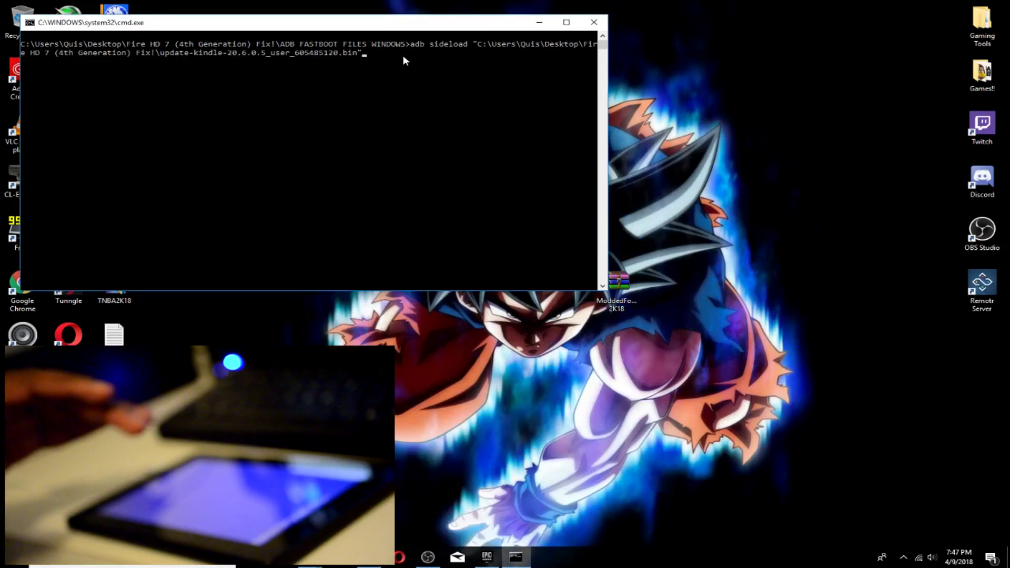
key("Return")
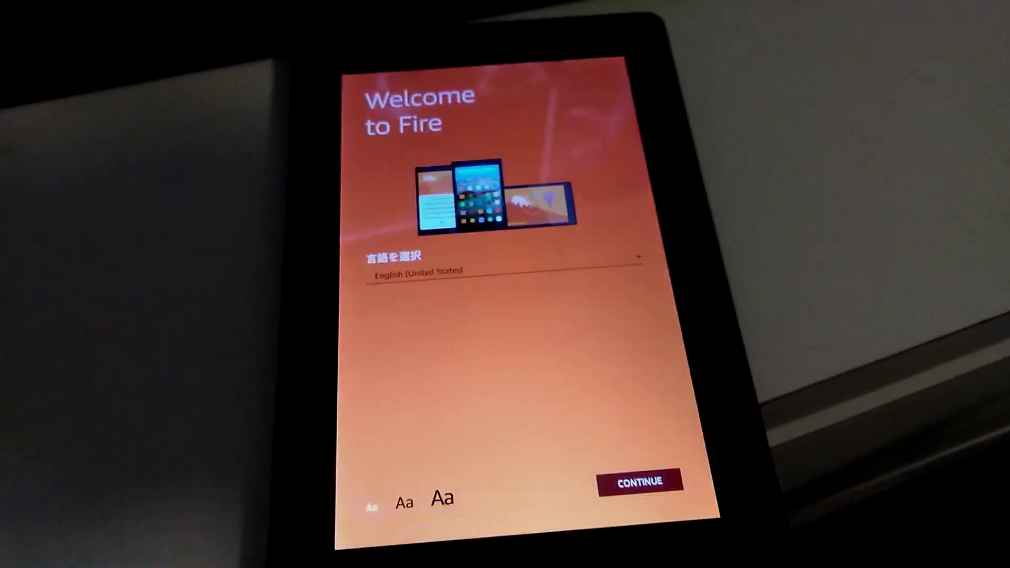
Continue past the Welcome to Fire screen to Wi-Fi setup
left_click(623, 467)
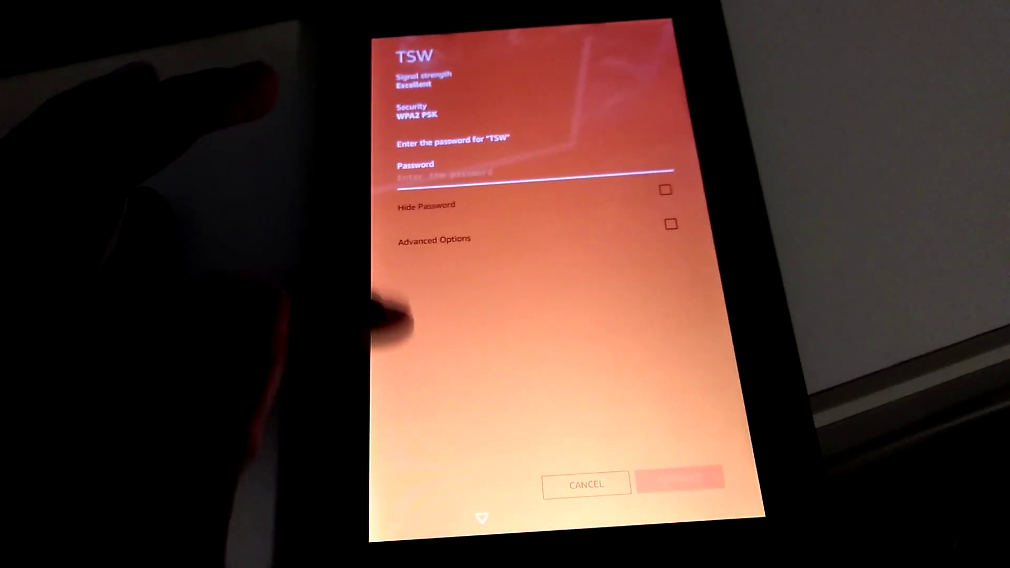
Enter and submit the password for the TSW Wi-Fi network
left_click(441, 176)
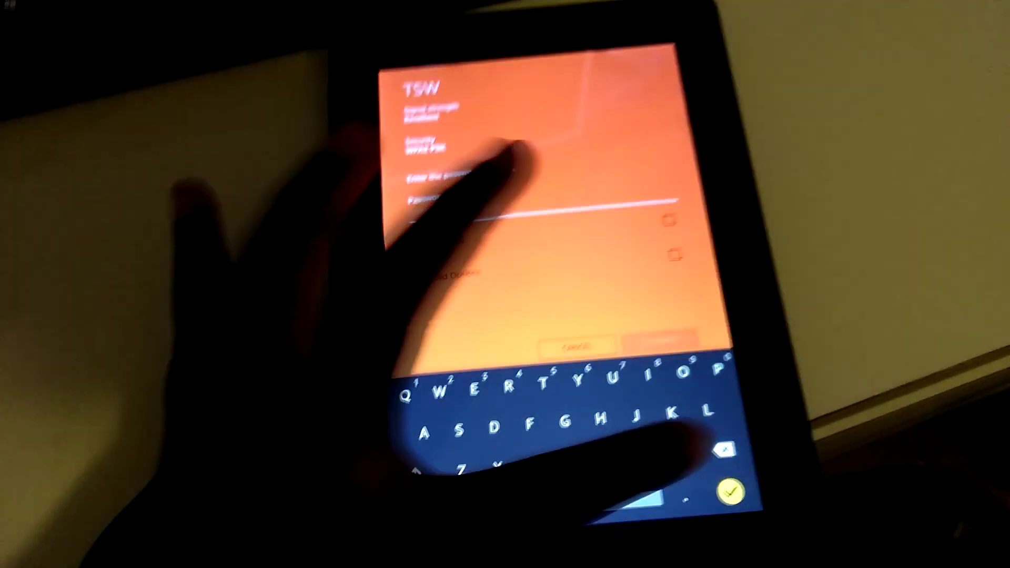
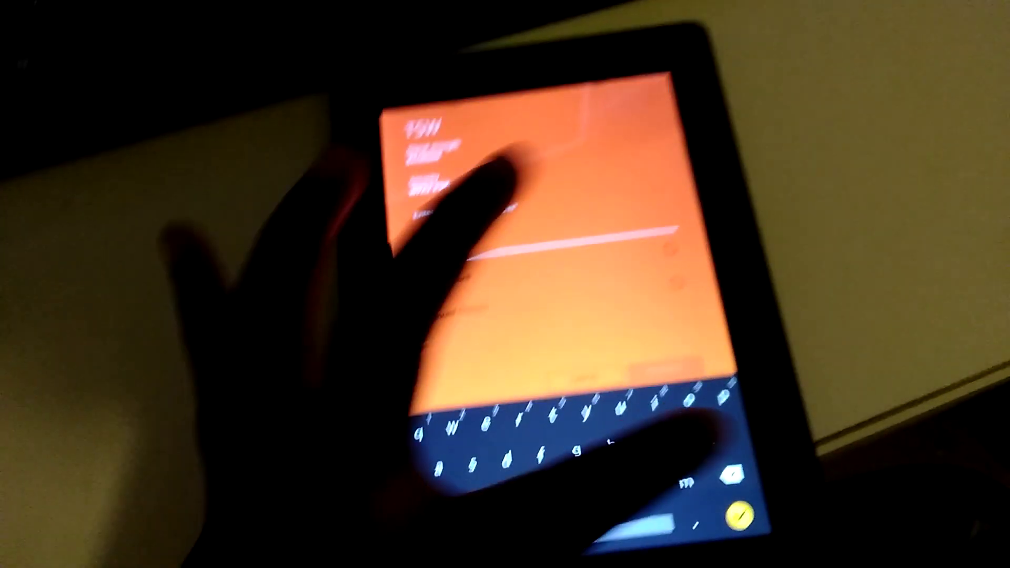
left_click(690, 243)
left_click(446, 284)
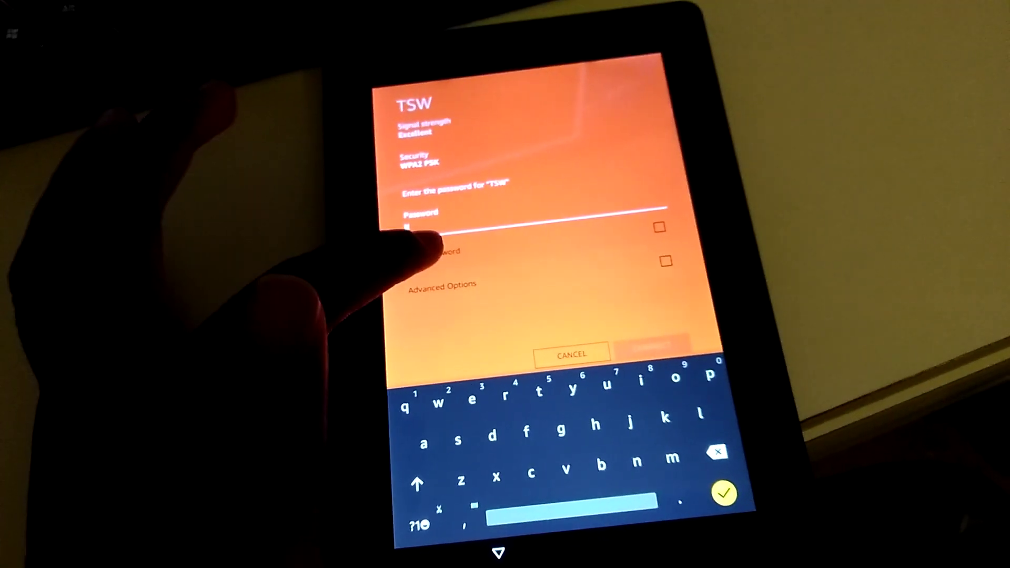
left_click(655, 228)
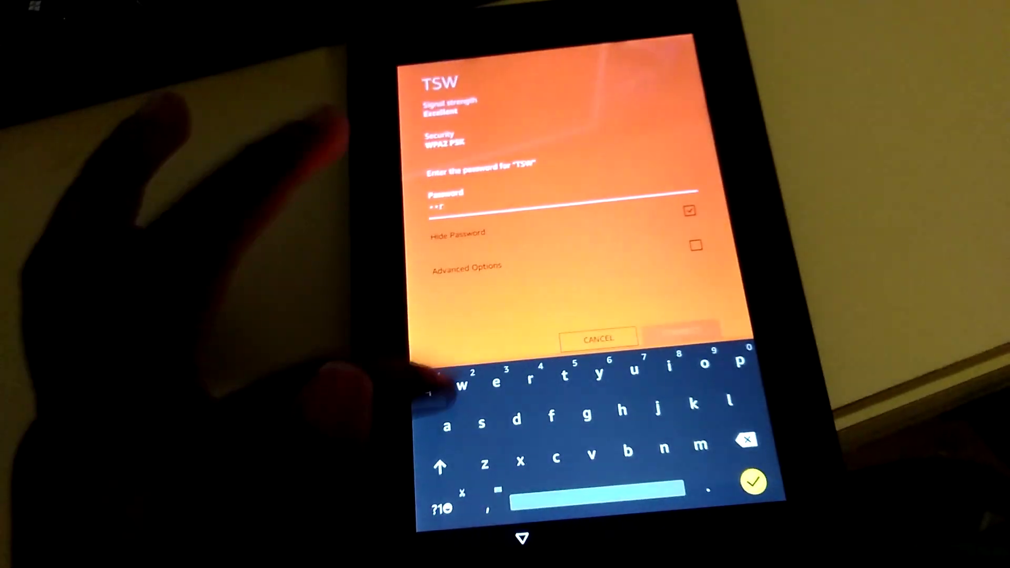
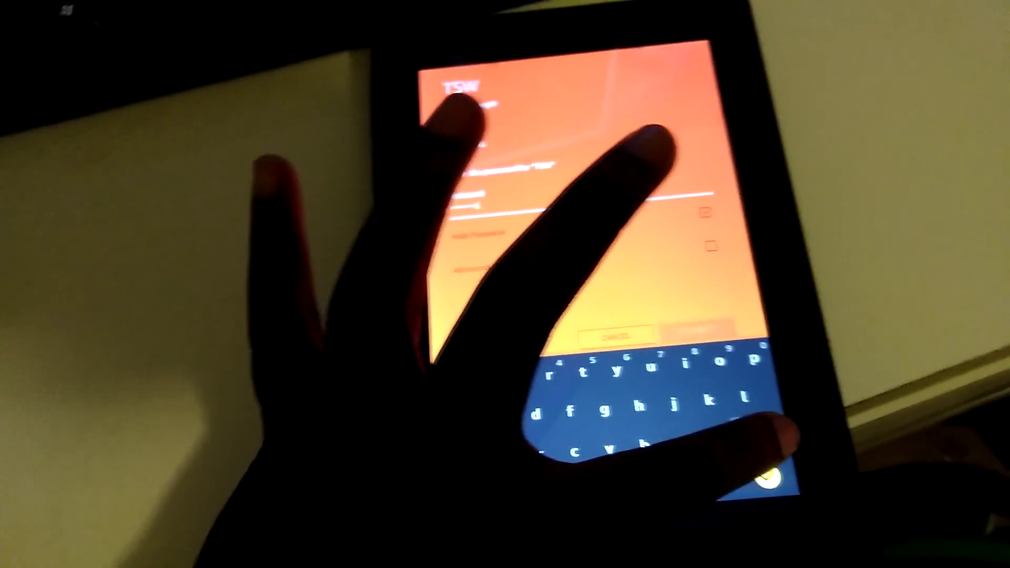
key("BackSpace")
key("BackSpace")
key("BackSpace")
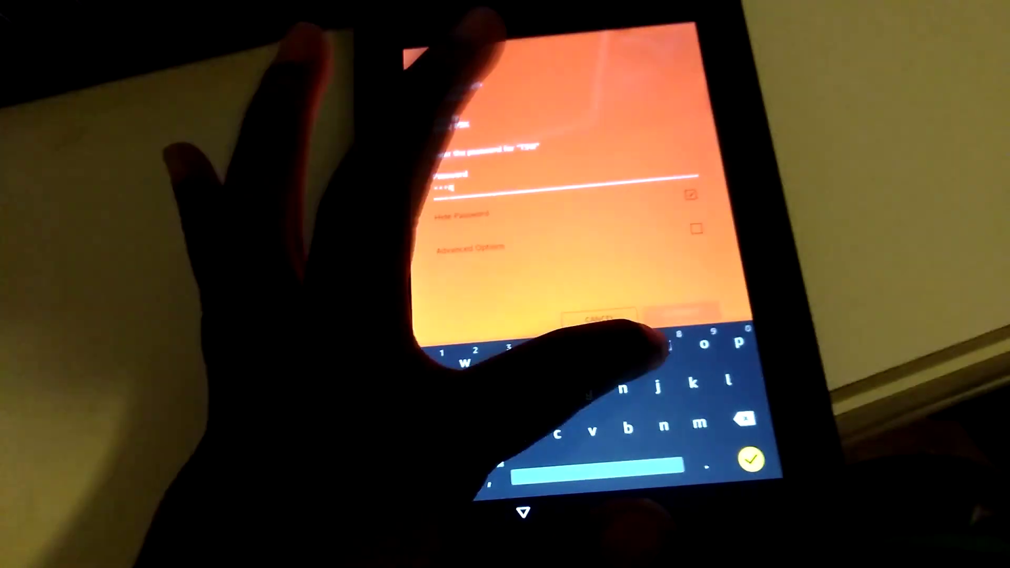
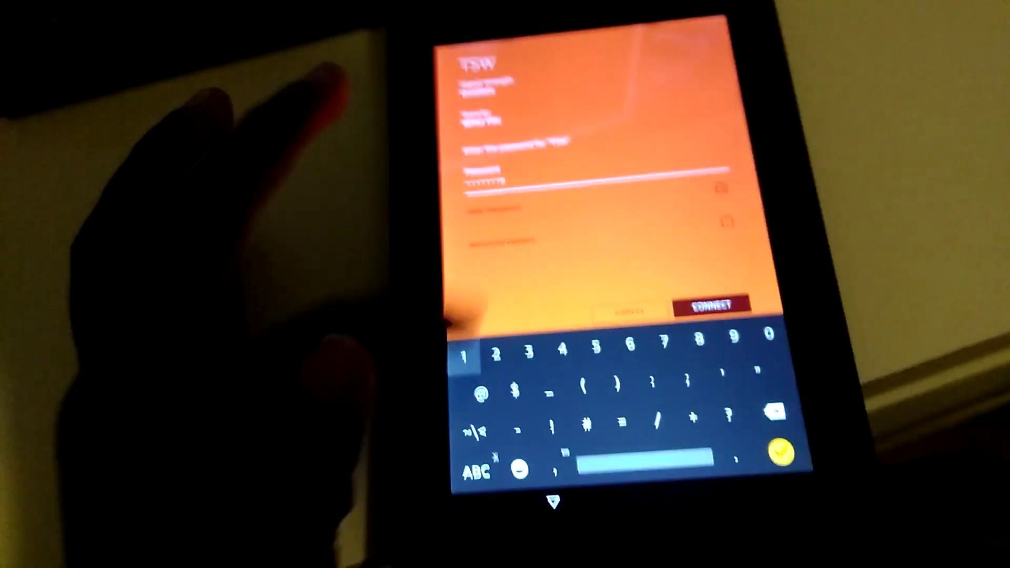
key("Return")
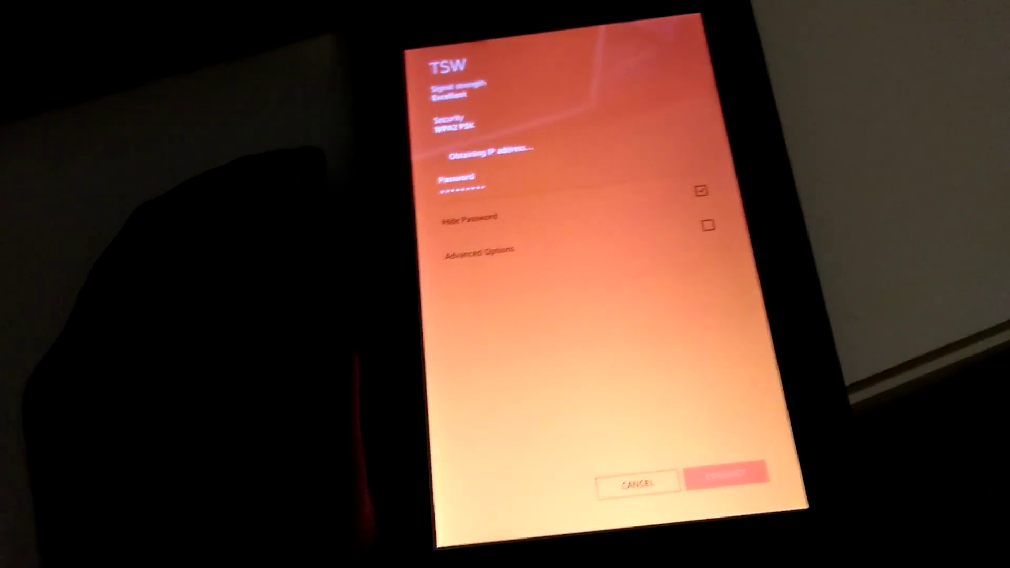